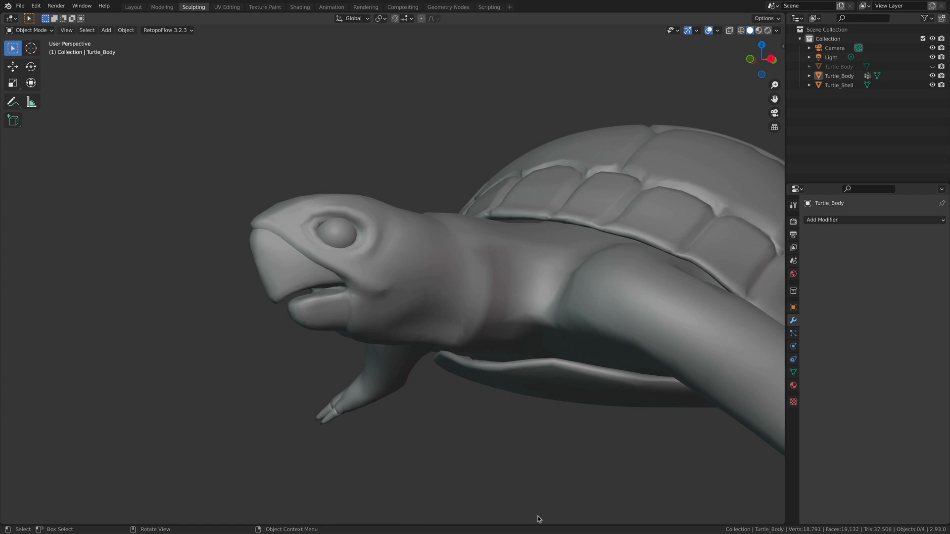
Show the dense Turtle Body sculpt in place of the Turtle_Body mesh and examine its head and neck.
middle_click_drag(524, 282, 497, 284)
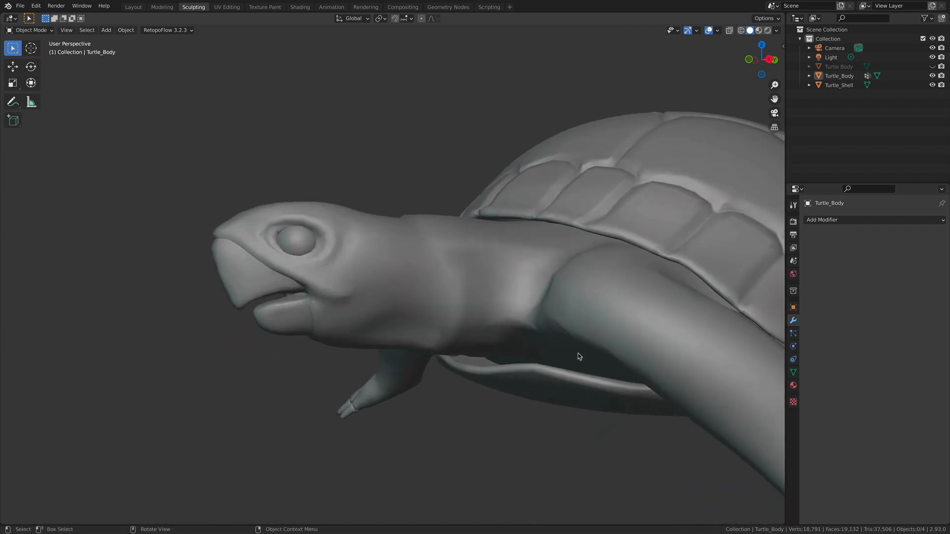
mouse_move(466, 281)
middle_mouse_down()
mouse_move(466, 289)
mouse_move(512, 275)
mouse_move(468, 289)
middle_mouse_up()
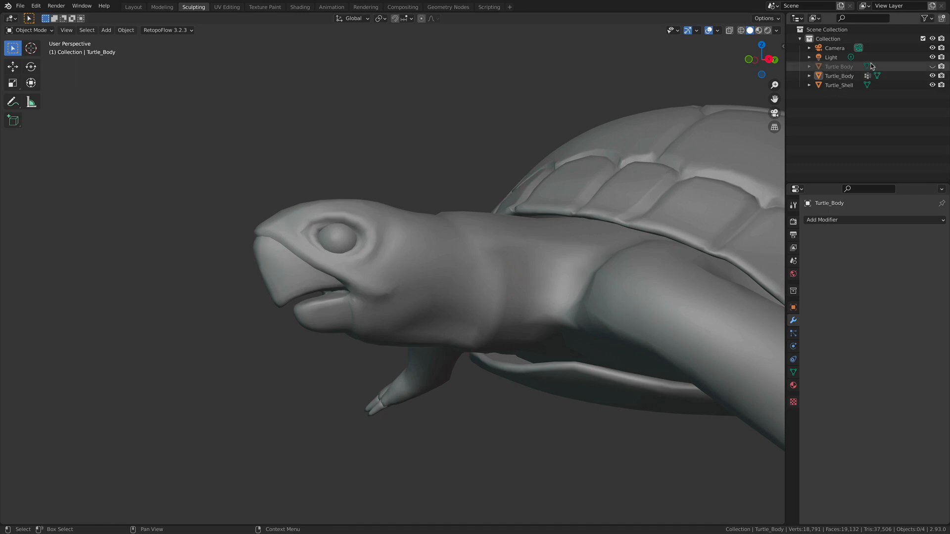
left_click(932, 66)
left_click(932, 76)
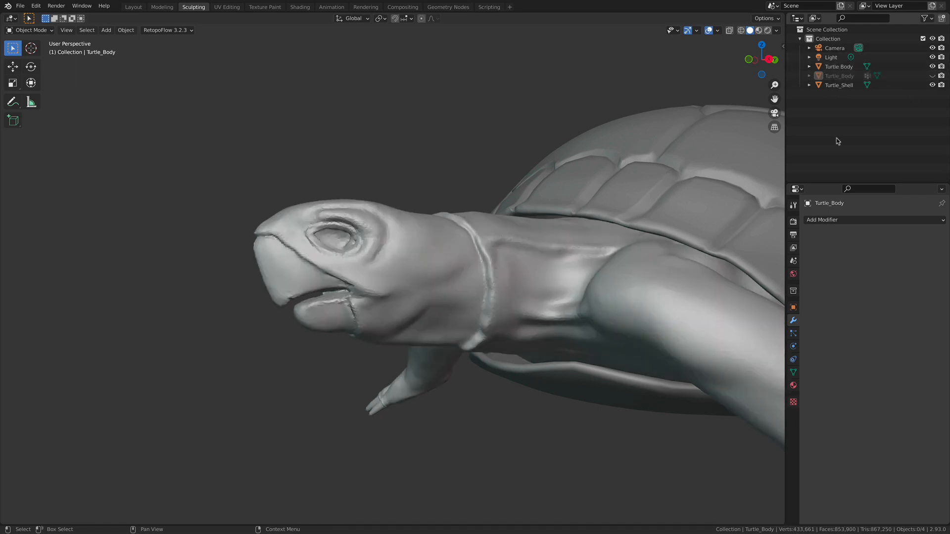
middle_click_drag(563, 307, 567, 313, "shift")
scroll(568, 313, "up", 2)
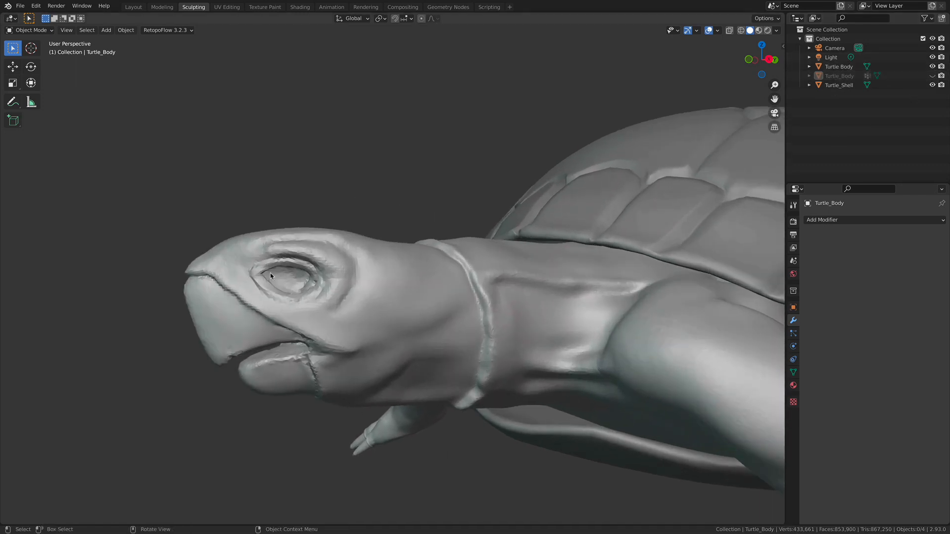
middle_click_drag(485, 318, 473, 319)
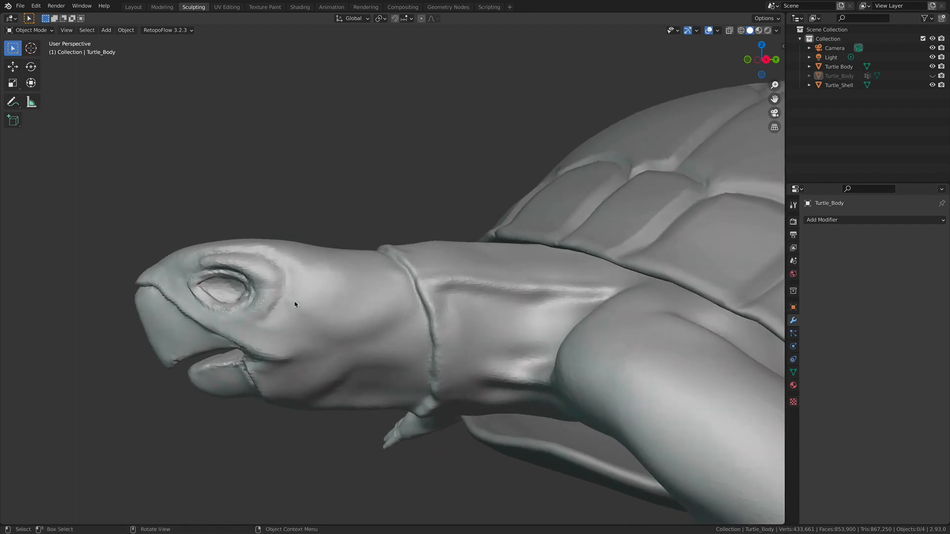
middle_click_drag(333, 343, 296, 349)
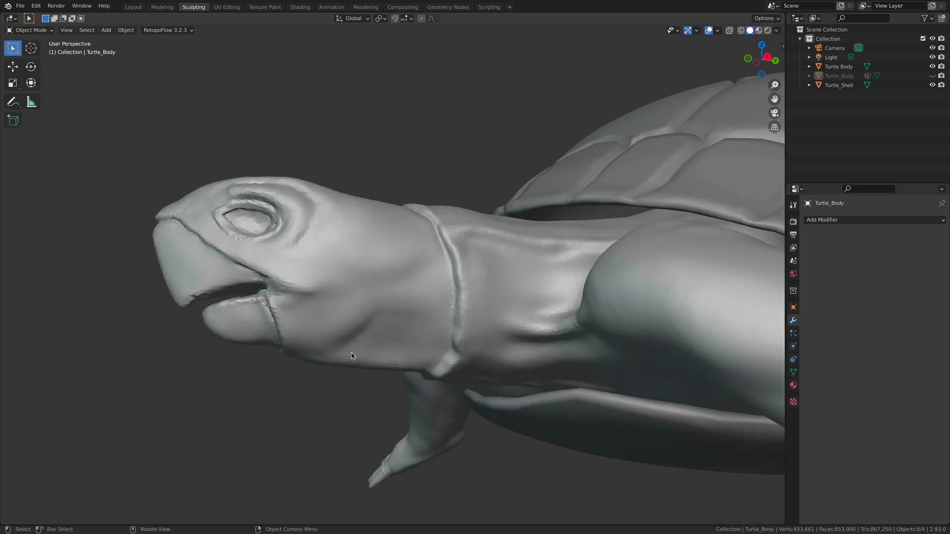
Hide the dense Turtle Body sculpt, show the Turtle_Body mesh again and examine its head and neck.
left_click(932, 66)
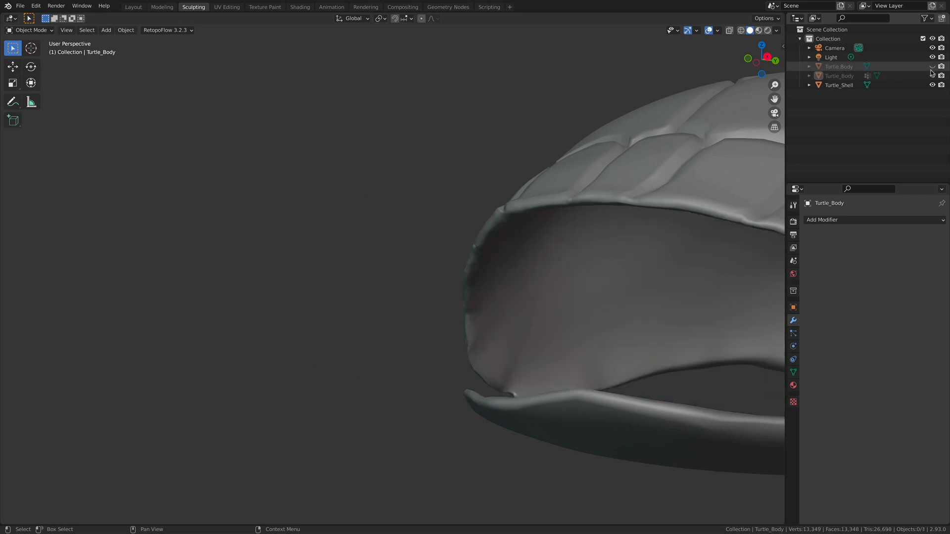
left_click(932, 75)
middle_click_drag(435, 297, 422, 332)
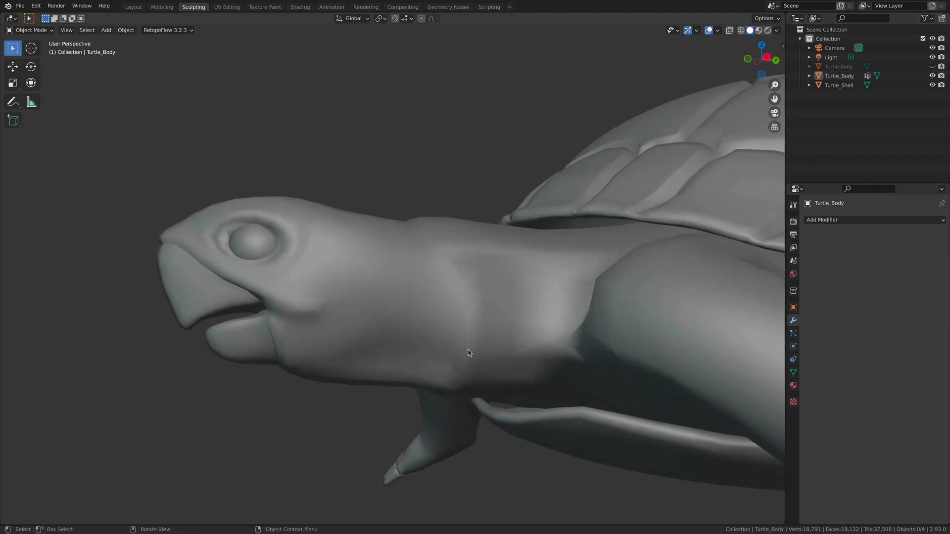
left_click(390, 333)
key("alt+a")
mouse_move(444, 317)
middle_mouse_down()
mouse_move(505, 333)
mouse_move(480, 335)
mouse_move(453, 321)
middle_mouse_up()
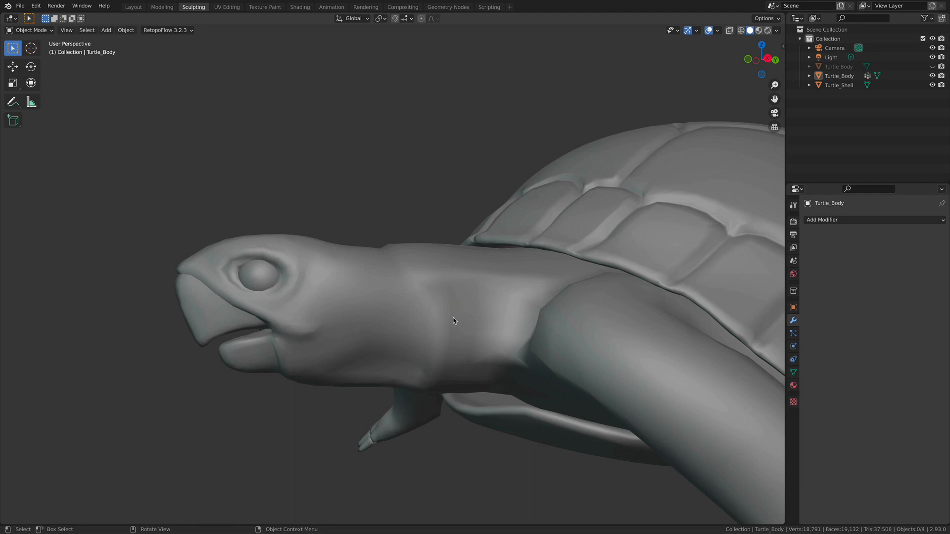
mouse_move(420, 301)
middle_mouse_down()
mouse_move(418, 276)
mouse_move(468, 292)
mouse_move(431, 299)
mouse_move(439, 304)
mouse_move(450, 295)
mouse_move(434, 289)
middle_mouse_up()
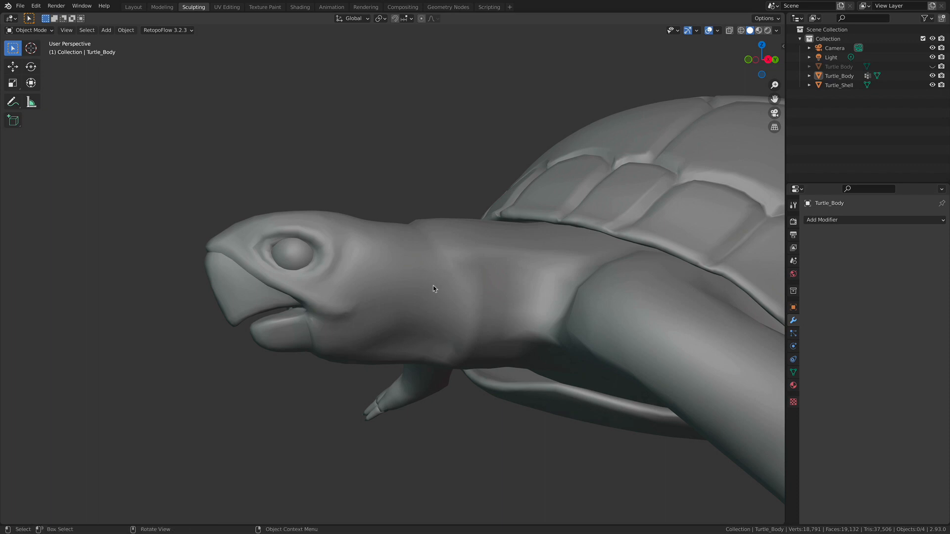
middle_click_drag(385, 310, 471, 308)
scroll(416, 301, "up", 2)
Hide Turtle_Shell and compare the Turtle Body sculpt with the Turtle_Body mesh, leaving only Turtle_Body shown.
left_click(824, 68)
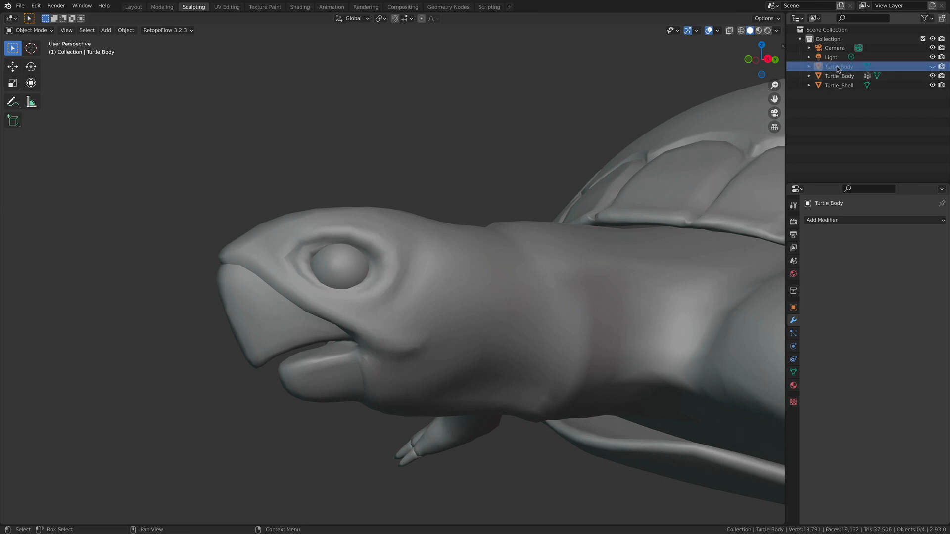
left_click(933, 75)
left_click(932, 85)
left_click(933, 67)
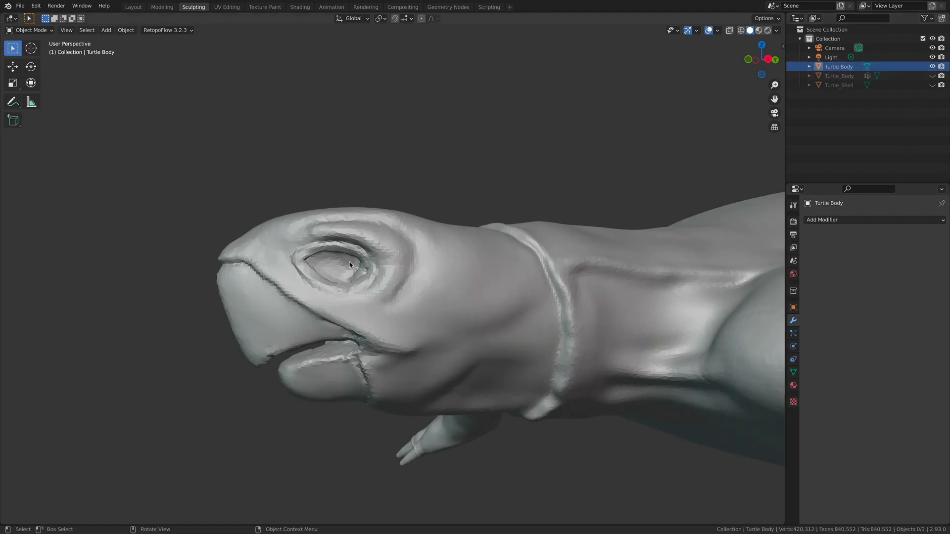
left_click(933, 67)
left_click(933, 76)
middle_click_drag(503, 306, 475, 325)
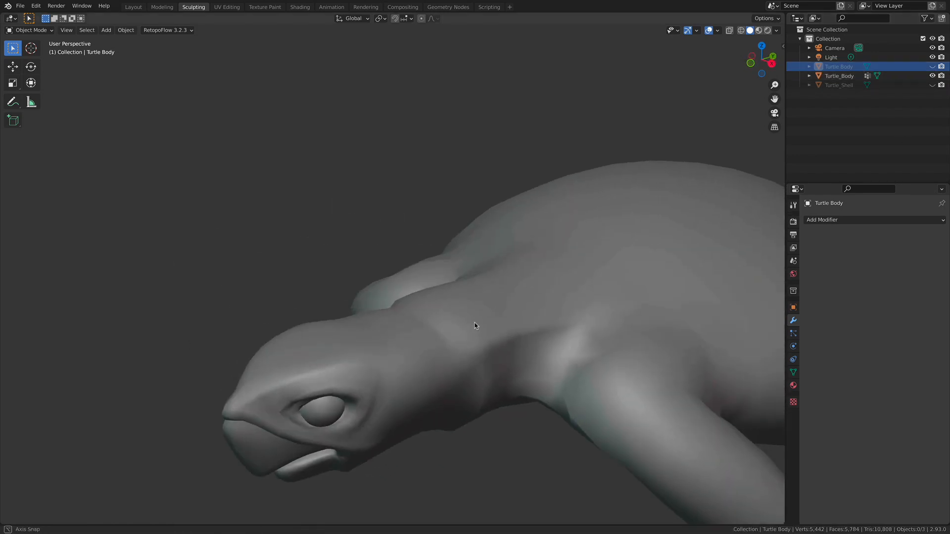
middle_click_drag(581, 314, 567, 268, "shift")
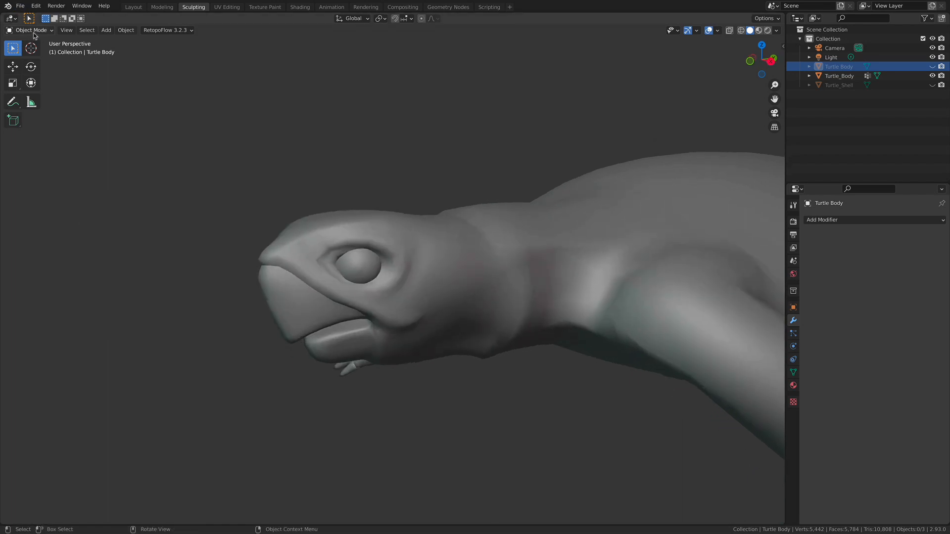
Put the Turtle_Body mesh into Edit Mode and examine its topology around the head, neck and front leg.
left_click(529, 286)
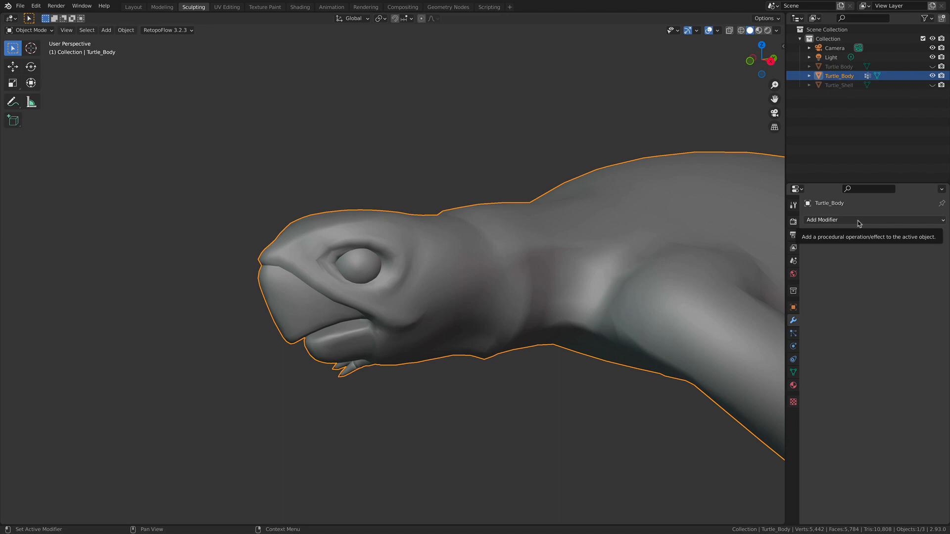
left_click(37, 31)
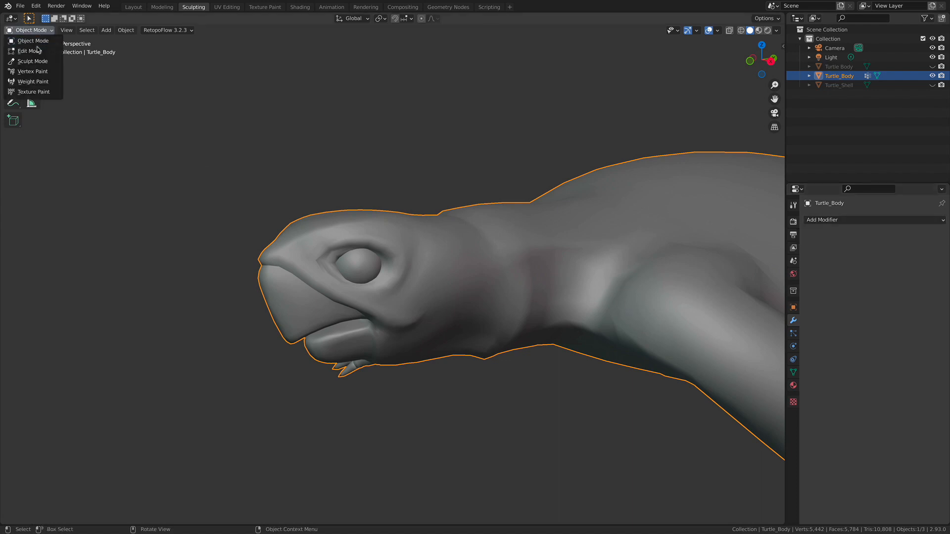
left_click(33, 51)
middle_click_drag(564, 252, 542, 301)
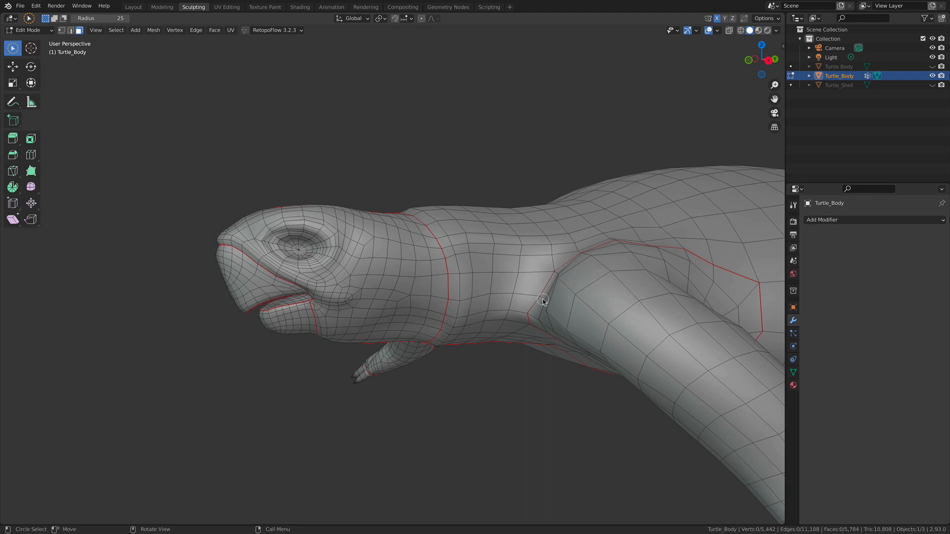
scroll(441, 261, "up", 5)
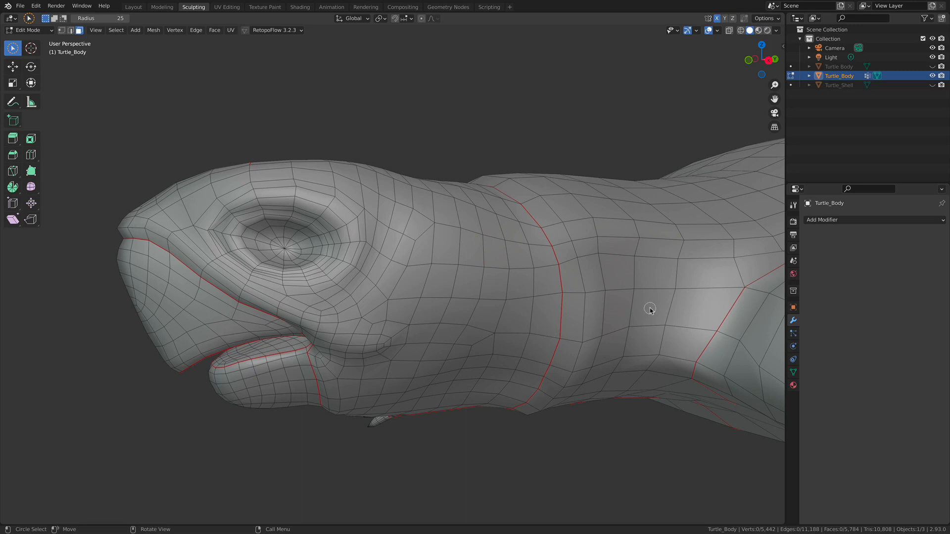
left_click_drag(664, 293, 317, 296, "alt")
left_click_drag(524, 325, 484, 297, "ctrl+alt")
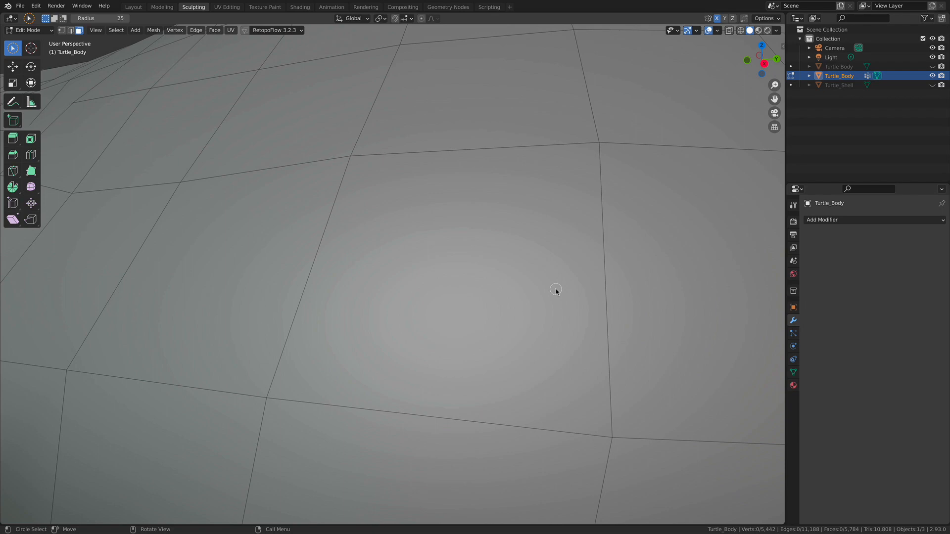
middle_click_drag(373, 297, 477, 315, "ctrl")
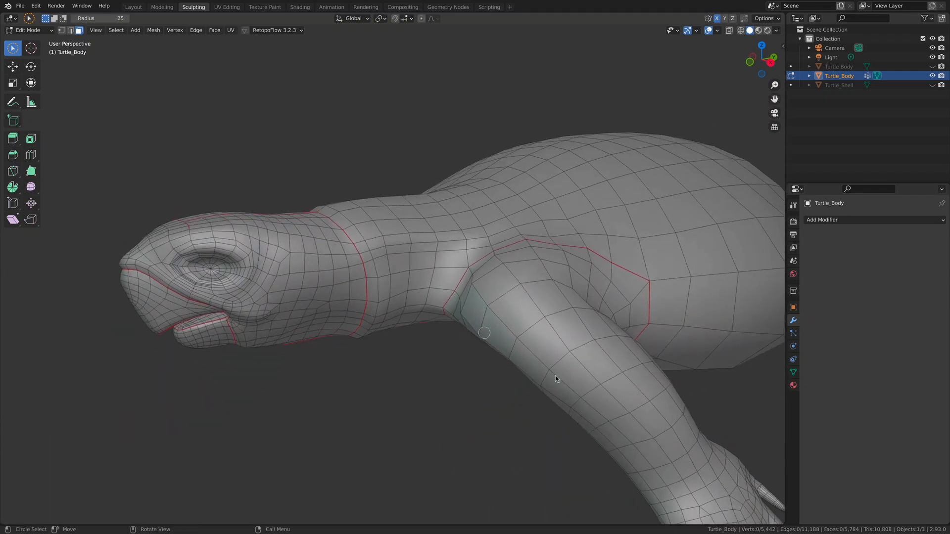
Return Turtle_Body to Object Mode and add a Multiresolution modifier to it.
left_click(841, 221)
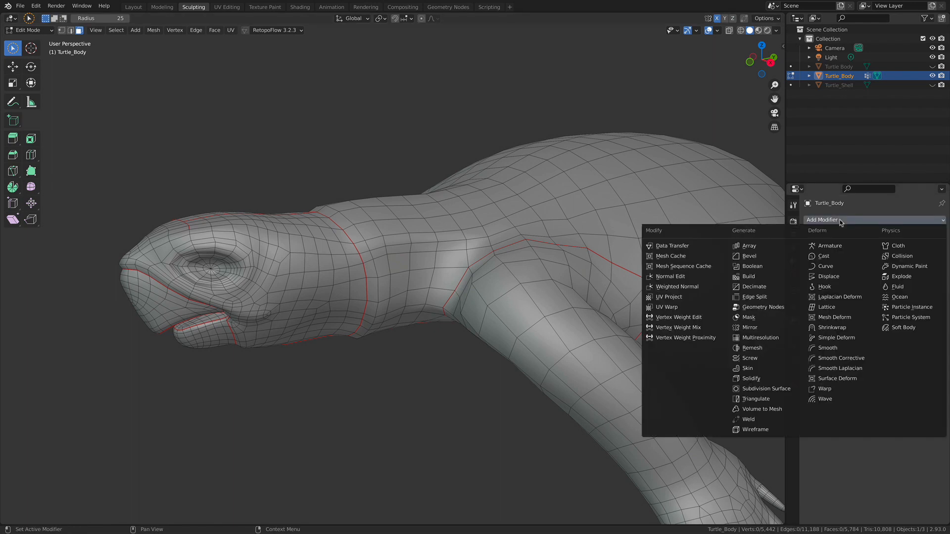
left_click(30, 30)
left_click(25, 38)
left_click(837, 221)
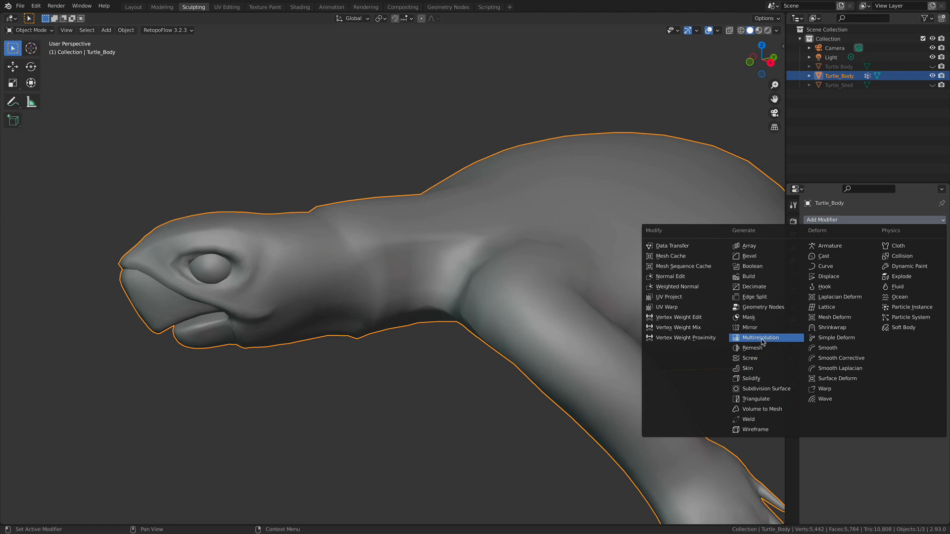
left_click(779, 341)
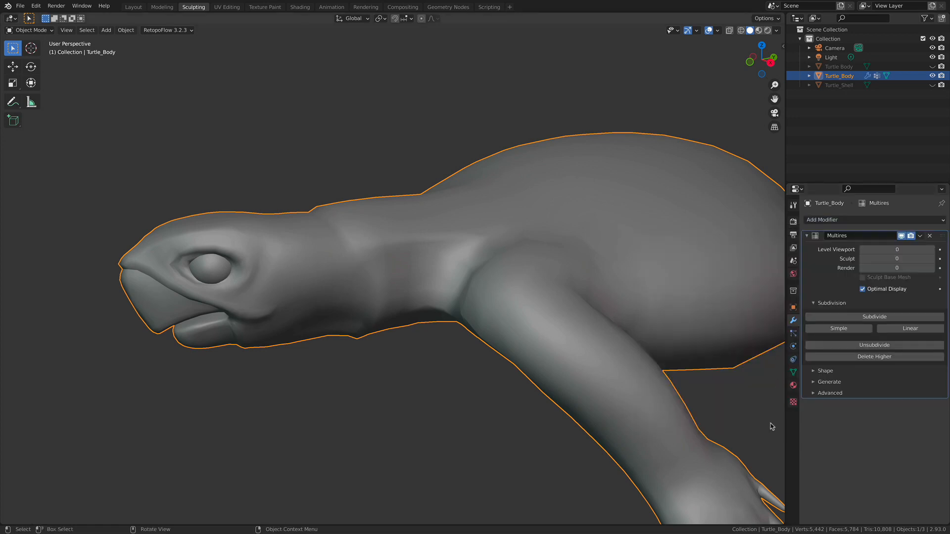
Subdivide Turtle_Body once with the Multires modifier.
left_click(807, 236)
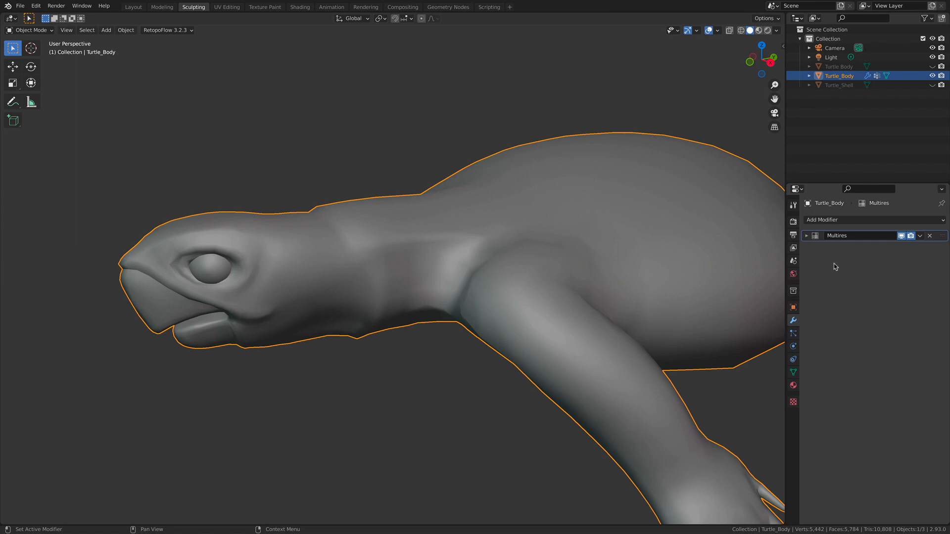
left_click(807, 237)
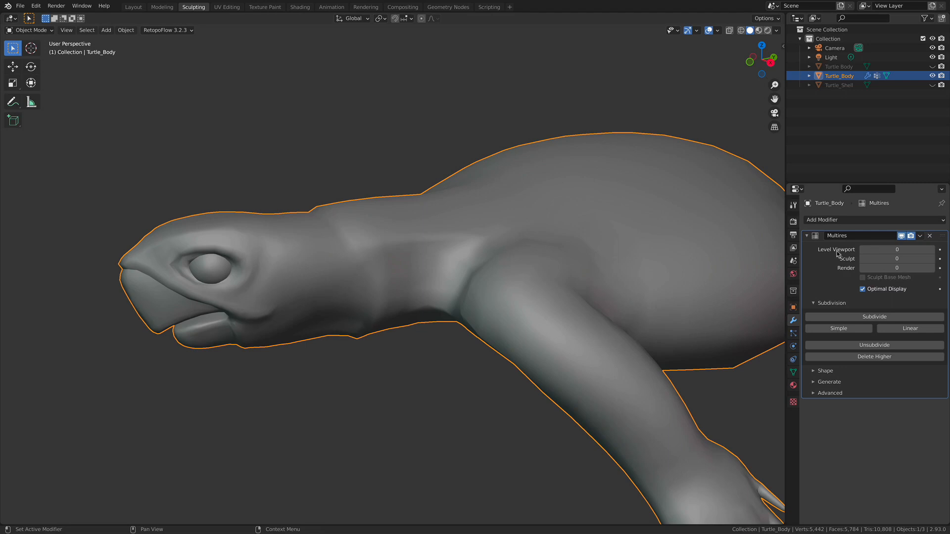
left_click(882, 319)
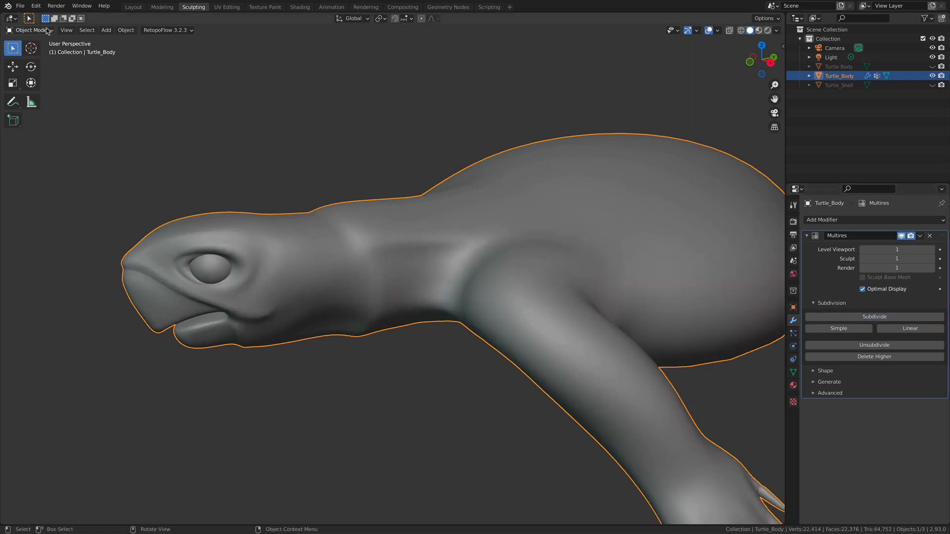
Switch Turtle_Body to Sculpt Mode and turn on the wireframe overlay in the viewport.
left_click(29, 31)
left_click(25, 63)
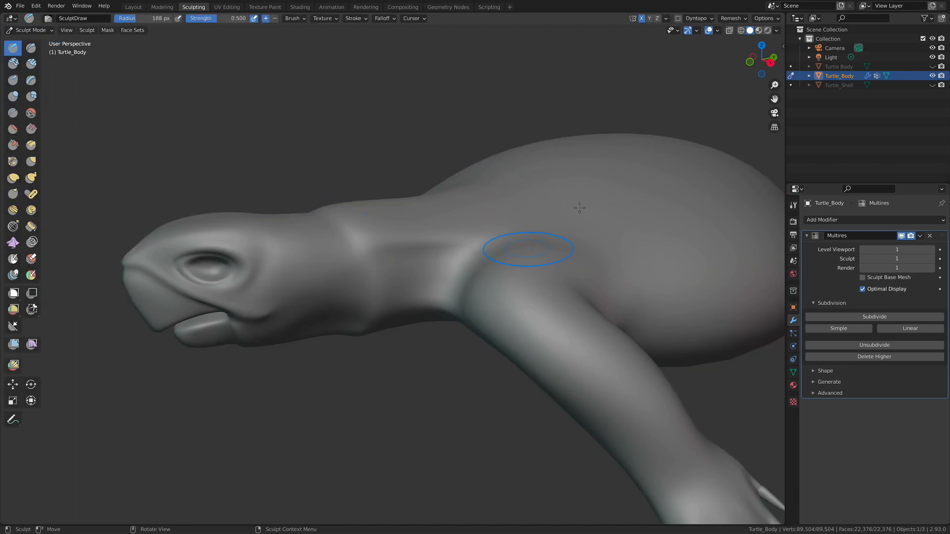
left_click(717, 31)
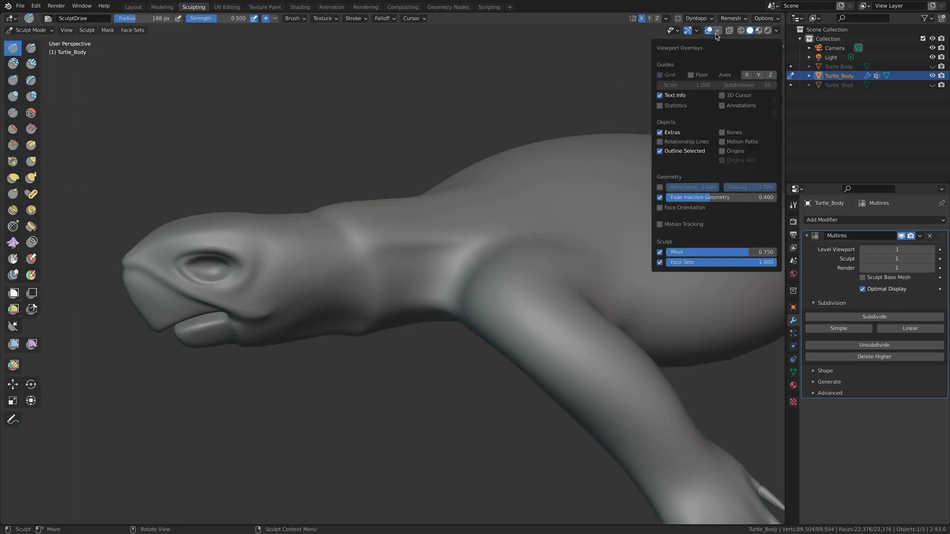
left_click(660, 187)
middle_click_drag(552, 276, 596, 324)
scroll(556, 275, "up", 3)
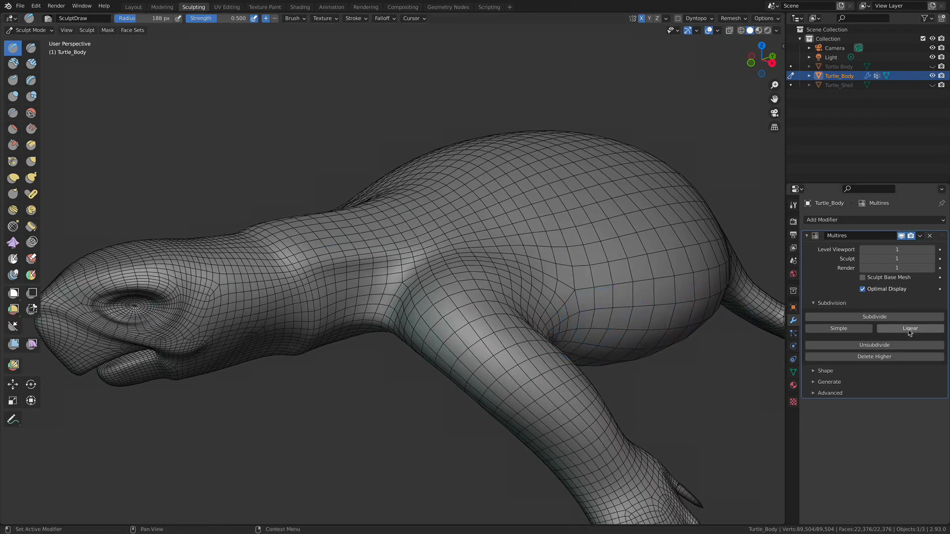
Switch the Multires sculpt level between 0 and 1 to compare mesh densities, finishing at level 1.
left_click(863, 259)
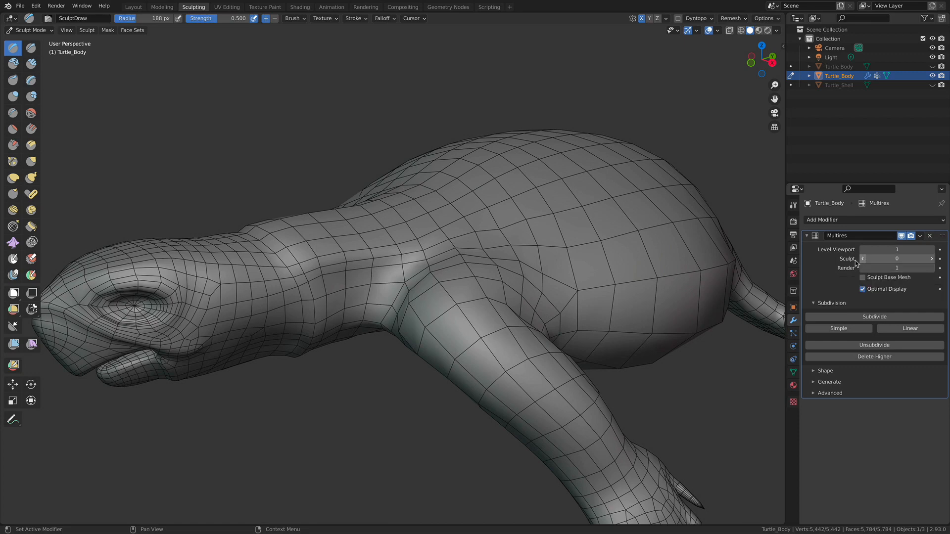
left_click(931, 259)
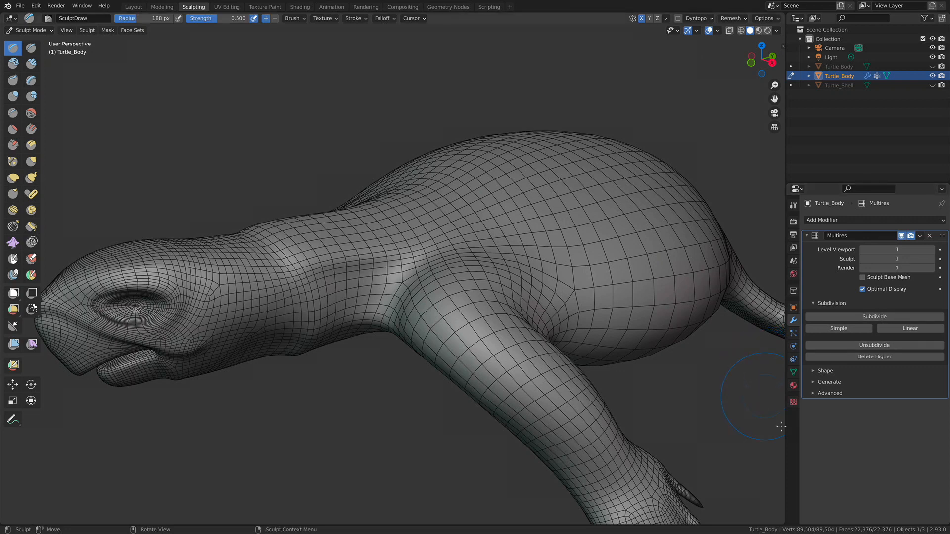
left_click(863, 259)
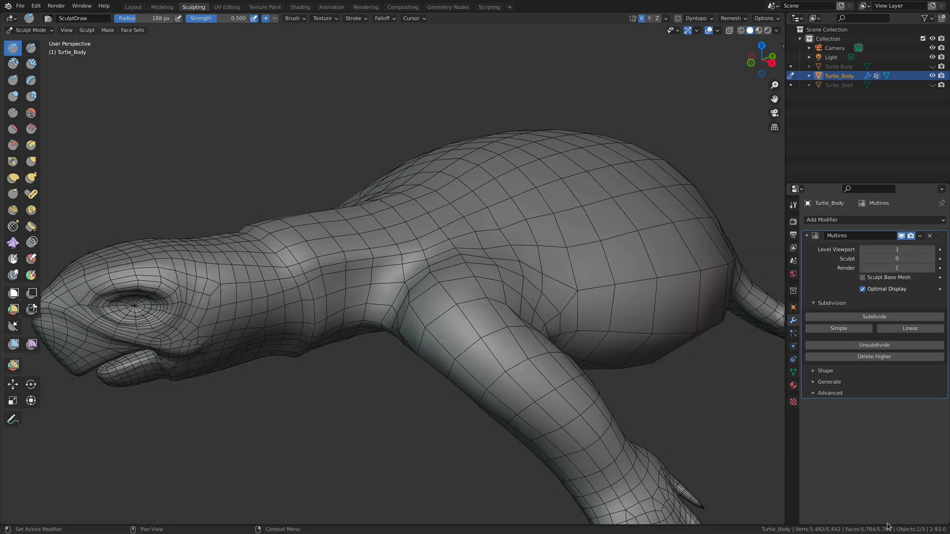
mouse_move(541, 318)
middle_mouse_down()
mouse_move(580, 398)
mouse_move(515, 342)
middle_mouse_up()
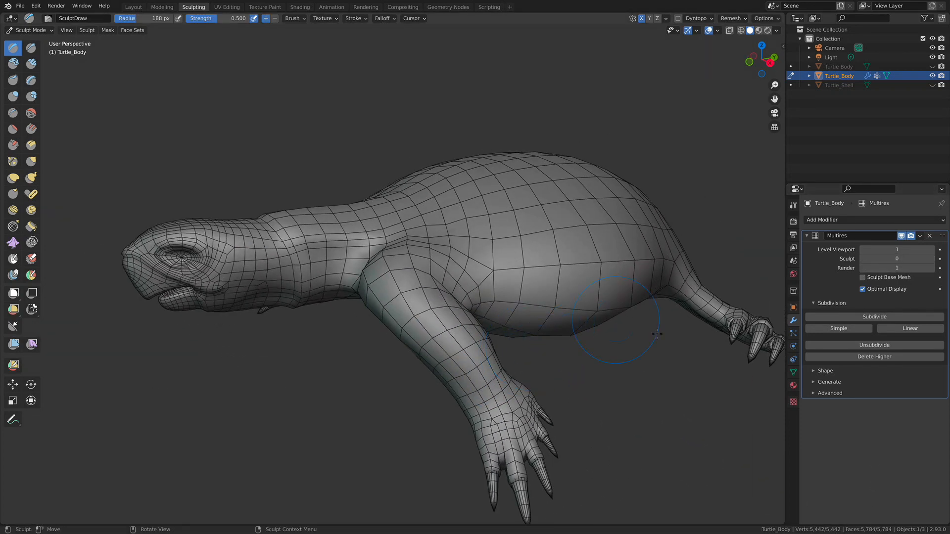
left_click(931, 260)
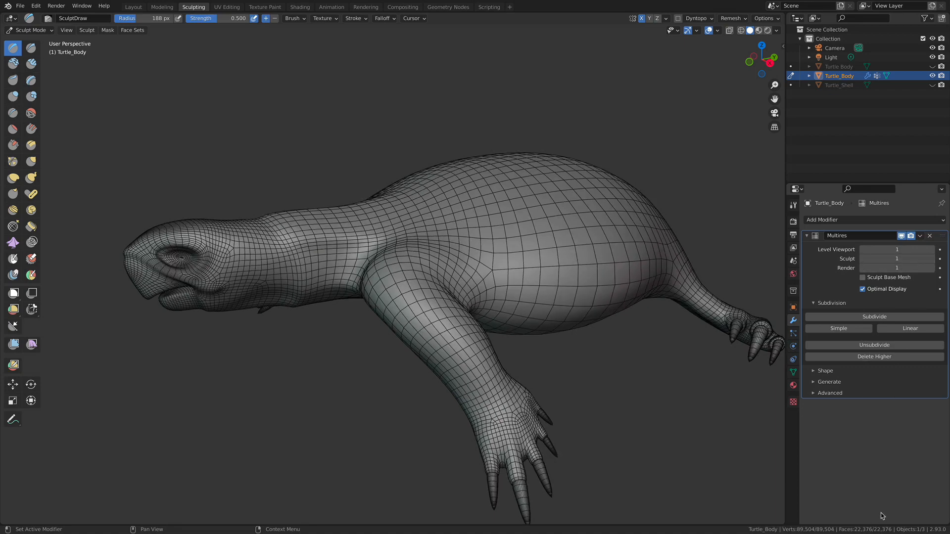
mouse_move(543, 308)
middle_mouse_down()
mouse_move(524, 274)
mouse_move(528, 250)
mouse_move(520, 276)
mouse_move(543, 298)
middle_mouse_up()
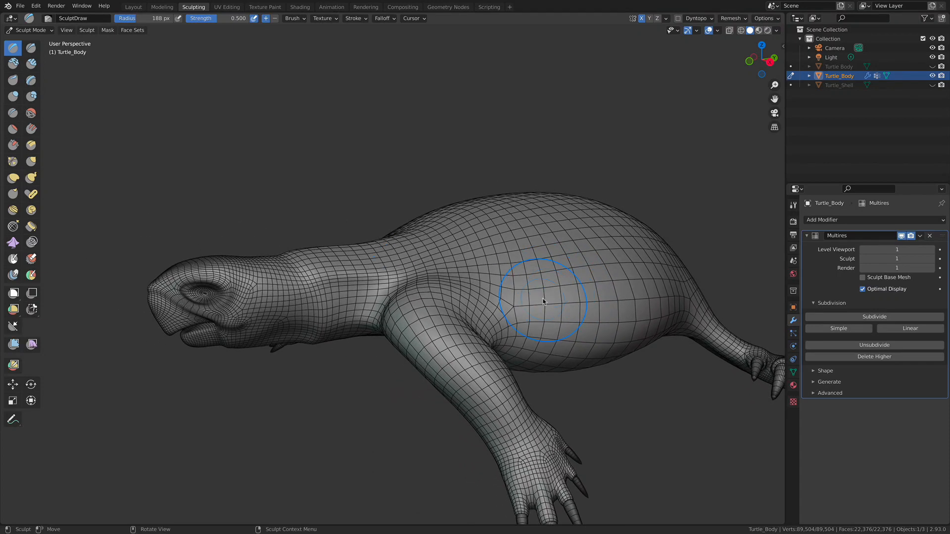
Subdivide Turtle_Body a second time with the Multires modifier, raising the sculpt level to 2.
middle_click_drag(456, 285, 520, 275)
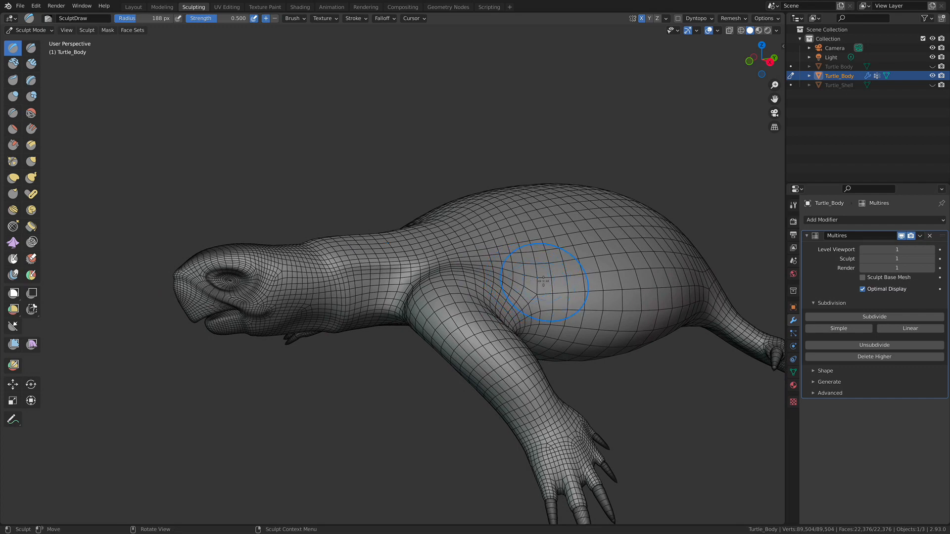
middle_click_drag(539, 286, 515, 282)
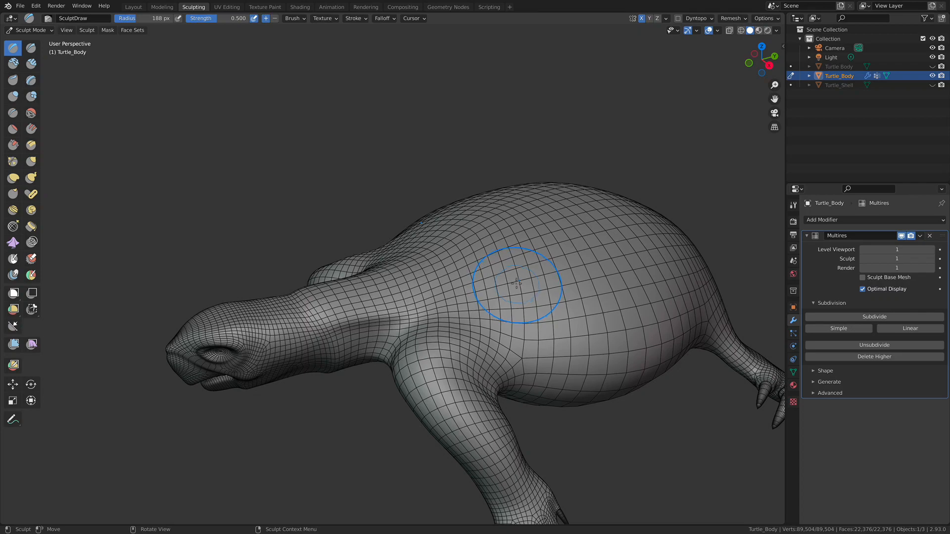
mouse_move(534, 281)
left_mouse_down("alt+shift")
mouse_move(708, 246)
mouse_move(614, 275)
mouse_move(561, 251)
mouse_move(557, 293)
left_mouse_up("alt+shift")
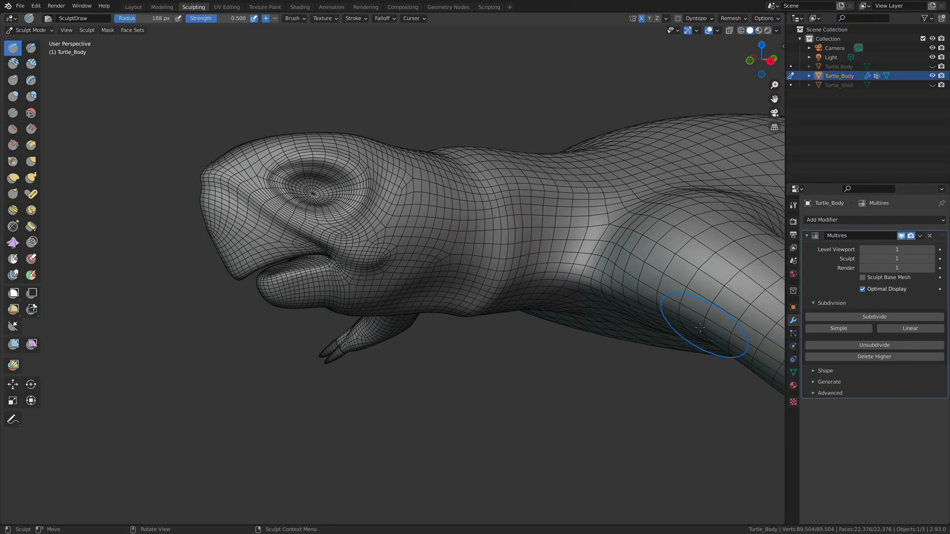
left_click_drag(602, 265, 592, 278, "ctrl+alt")
mouse_move(592, 278)
left_mouse_down("alt")
mouse_move(619, 270)
mouse_move(592, 264)
left_mouse_up("alt")
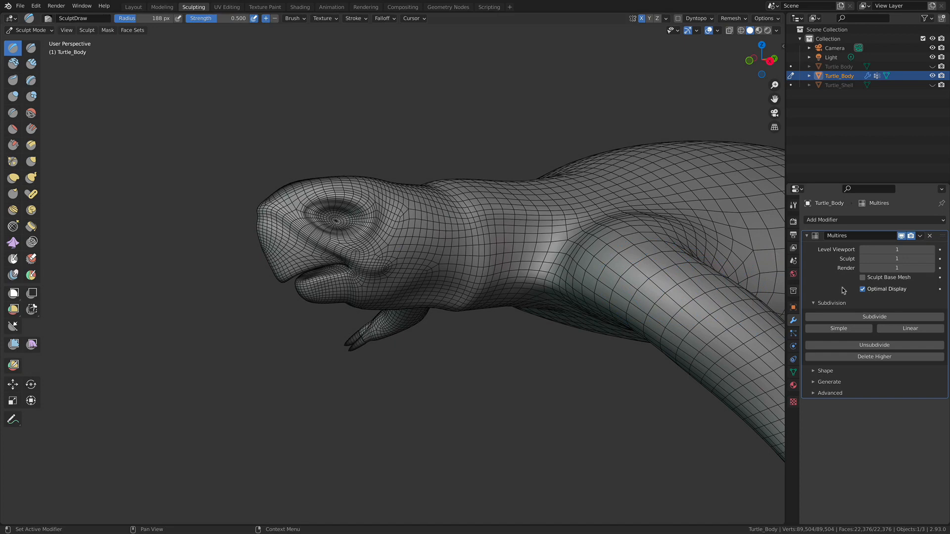
left_click(866, 319)
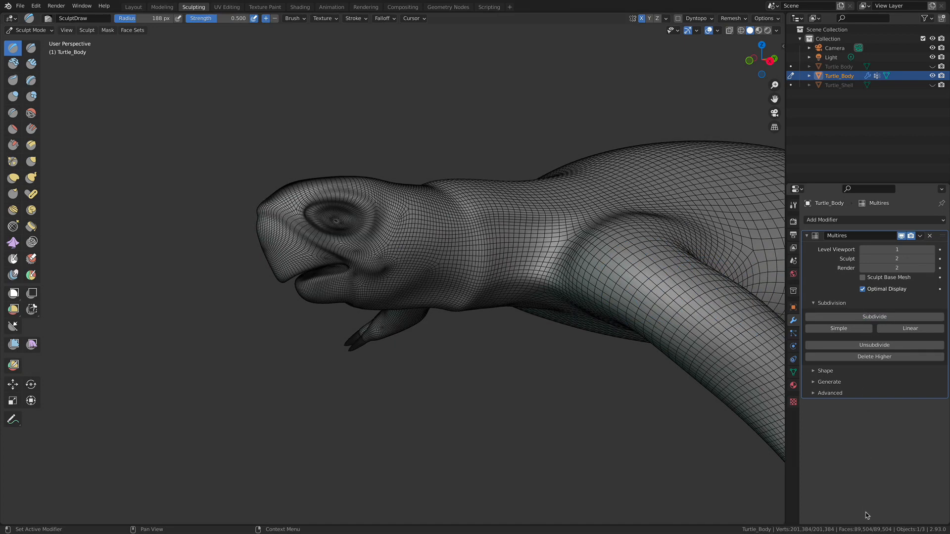
middle_click_drag(519, 201, 494, 232)
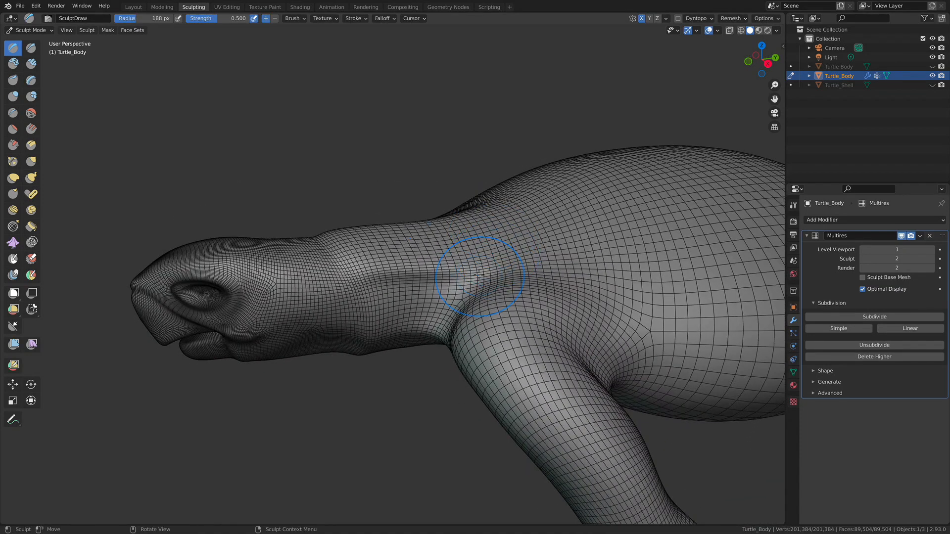
Collapse the Multires settings and add a Shrinkwrap modifier to Turtle_Body.
left_click(807, 236)
middle_click_drag(584, 276, 520, 295)
left_click(886, 220)
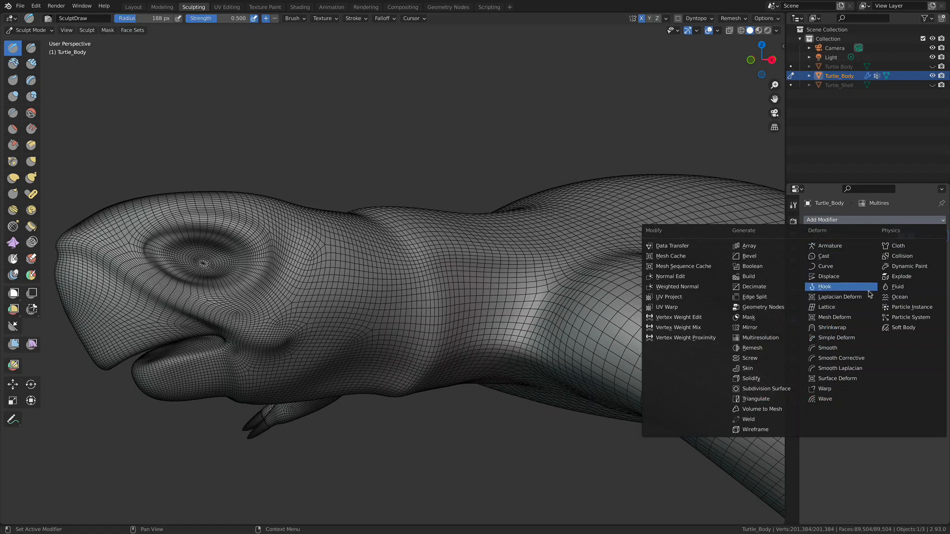
left_click(834, 328)
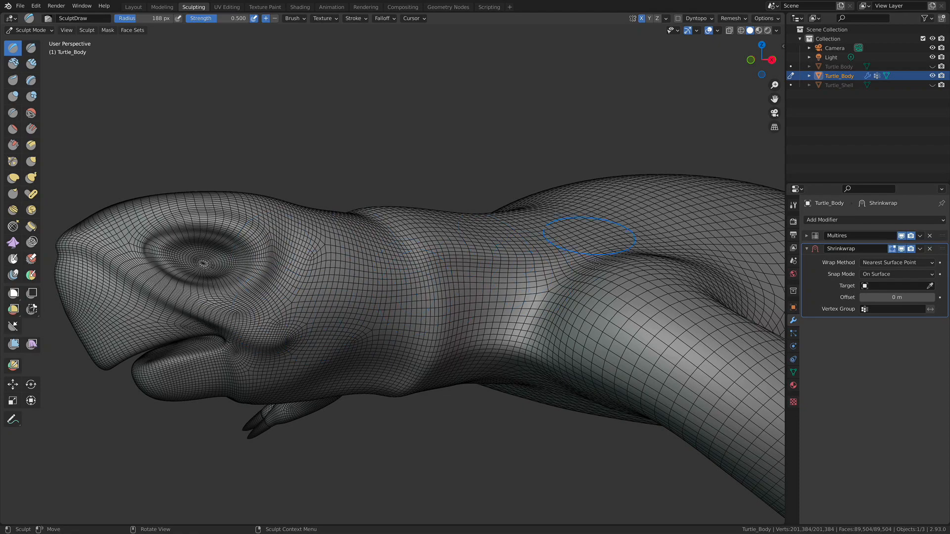
Set the Shrinkwrap modifier's target to the hidden Turtle Body object.
middle_click_drag(591, 271, 615, 258, "shift")
mouse_move(615, 258)
middle_mouse_down("ctrl")
mouse_move(574, 278)
mouse_move(601, 297)
mouse_move(579, 268)
mouse_move(678, 325)
middle_mouse_up("ctrl")
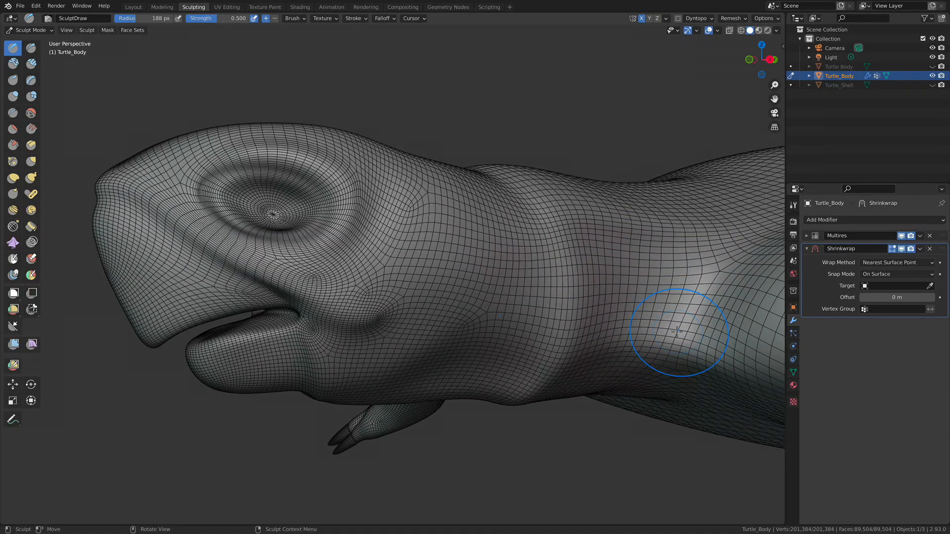
middle_click_drag(479, 267, 484, 286, "shift")
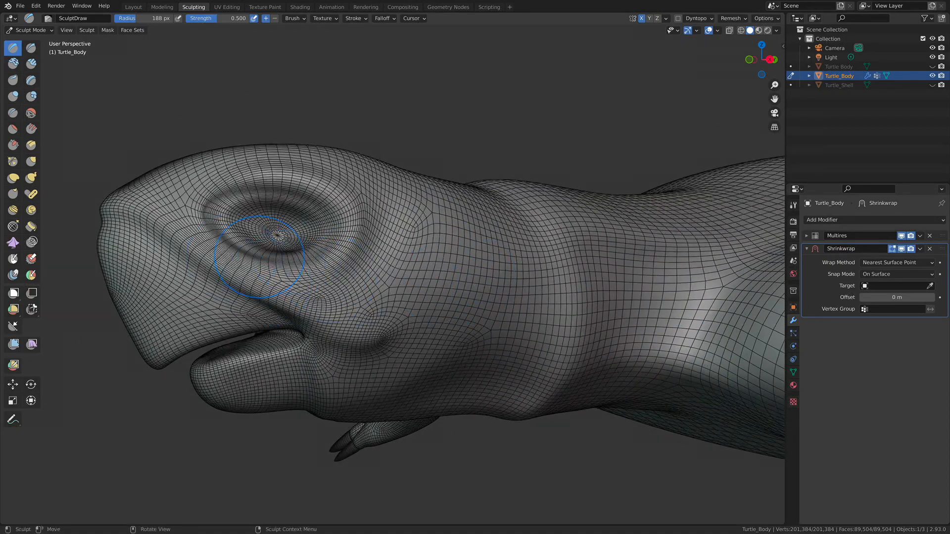
scroll(634, 297, "down", 4)
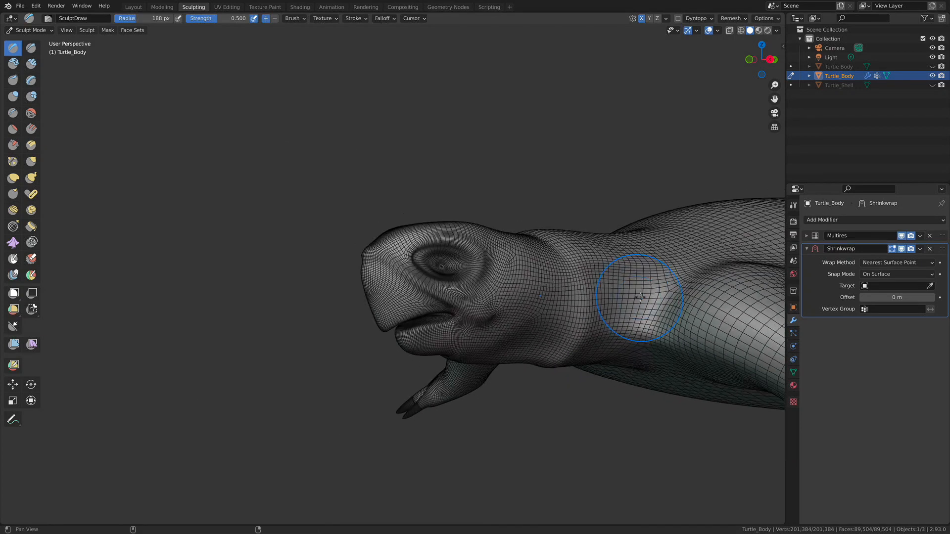
scroll(632, 301, "up", 1)
left_click_drag(631, 302, 633, 304, "alt")
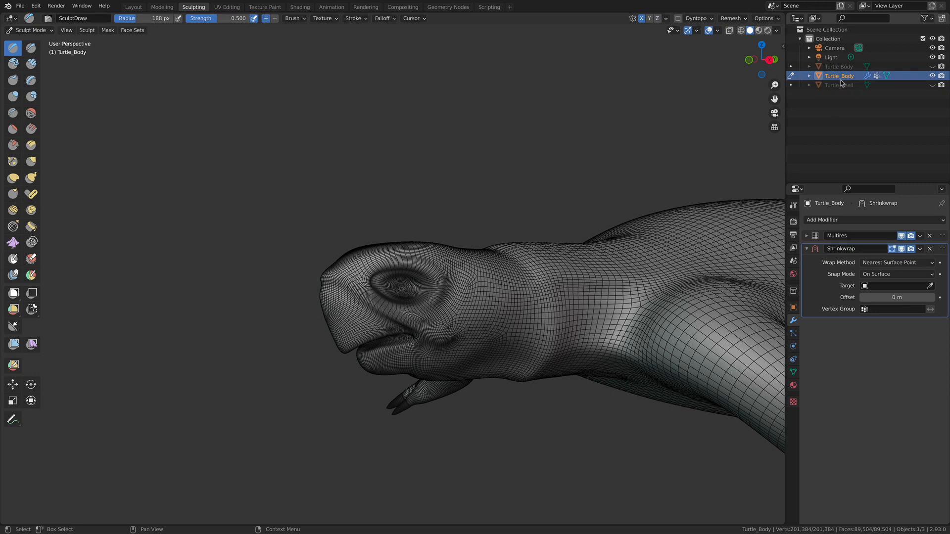
left_click(888, 287)
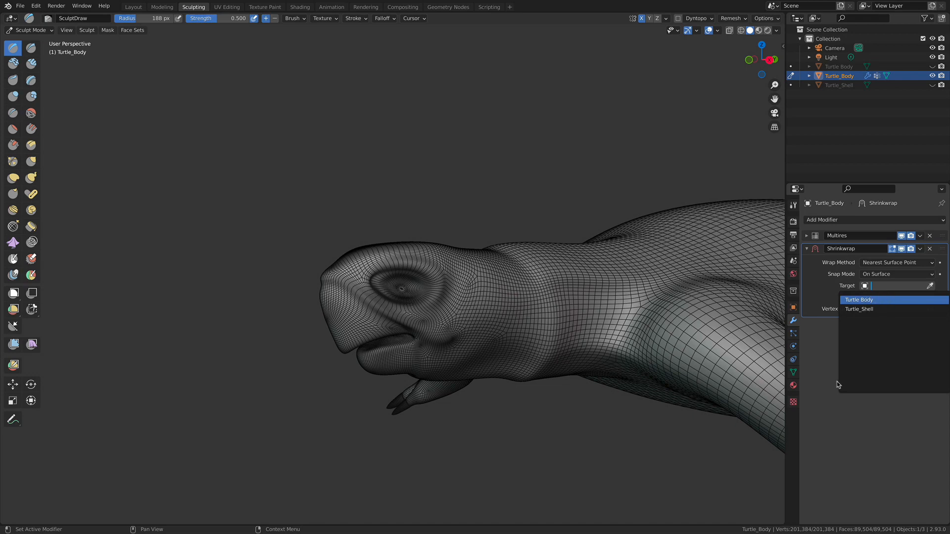
key("Return")
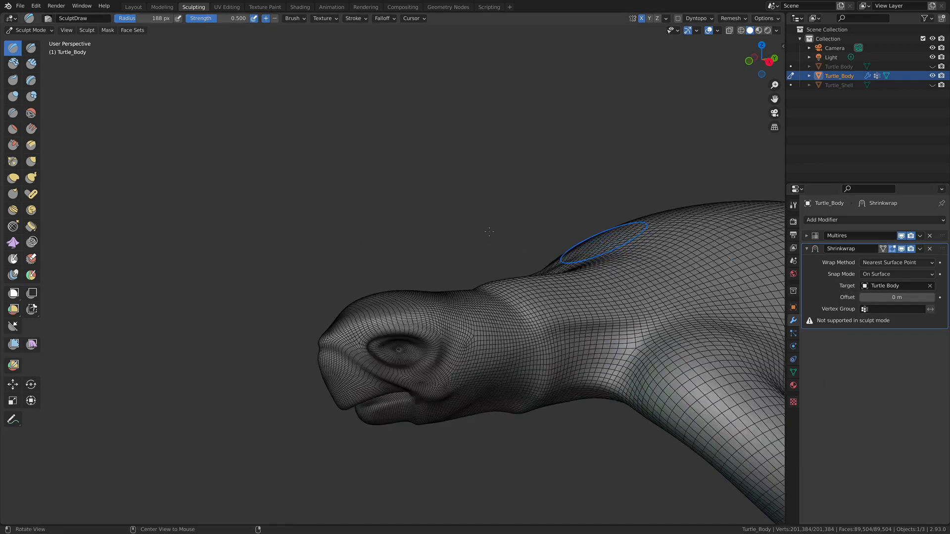
Switch Turtle_Body to Object Mode and deselect it.
left_click(34, 32)
left_click(33, 41)
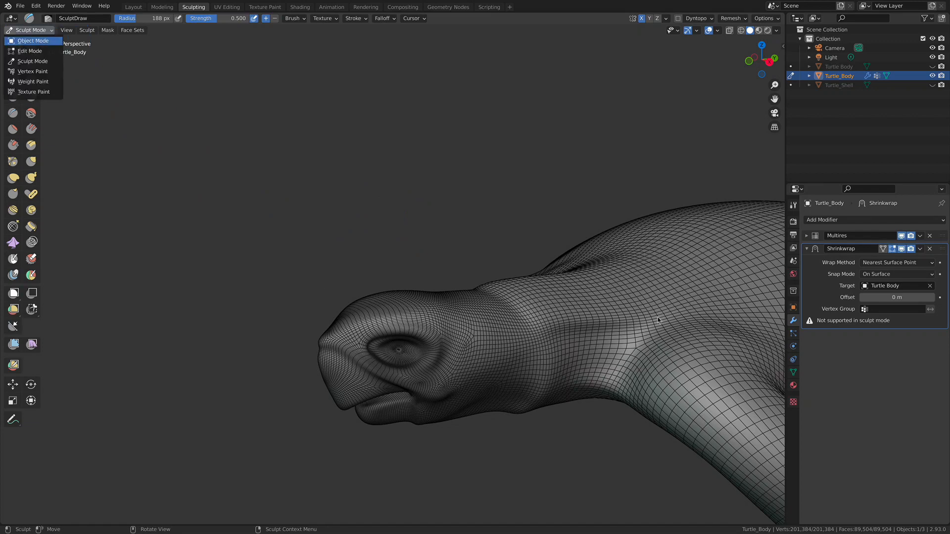
middle_click_drag(648, 303, 603, 303)
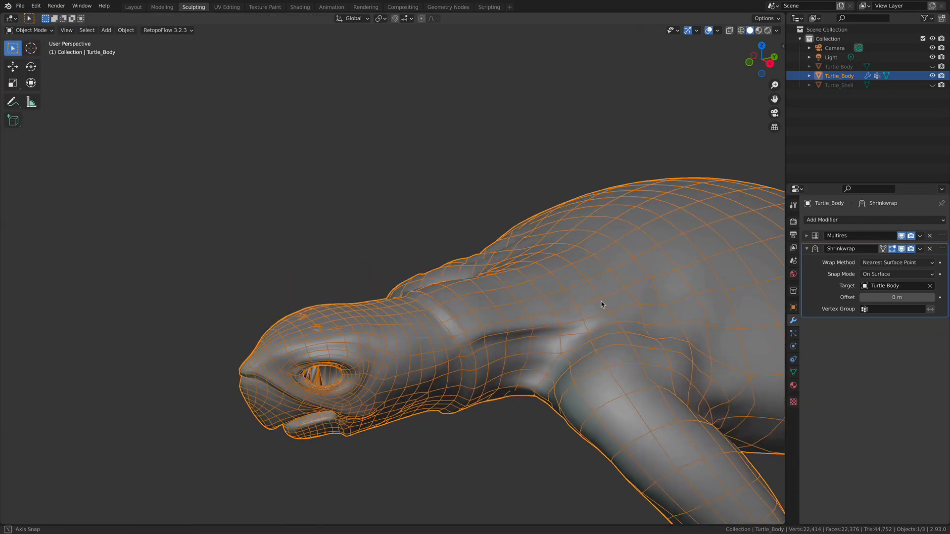
left_click(446, 212)
Toggle the Shrinkwrap modifier's viewport display to compare the wireframed head and neck with and without projection, leaving it enabled.
middle_click_drag(559, 297, 587, 299)
left_click_drag(587, 299, 578, 364, "alt+shift")
left_click_drag(396, 377, 559, 313, "alt+shift")
left_click_drag(559, 312, 549, 388, "alt")
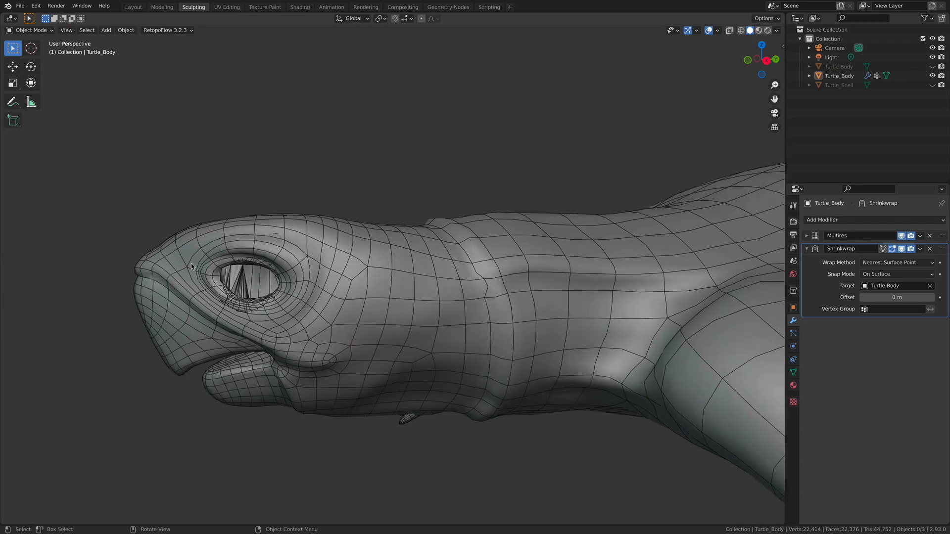
left_click_drag(368, 298, 287, 284, "alt+shift")
left_click_drag(410, 264, 441, 294, "ctrl+alt")
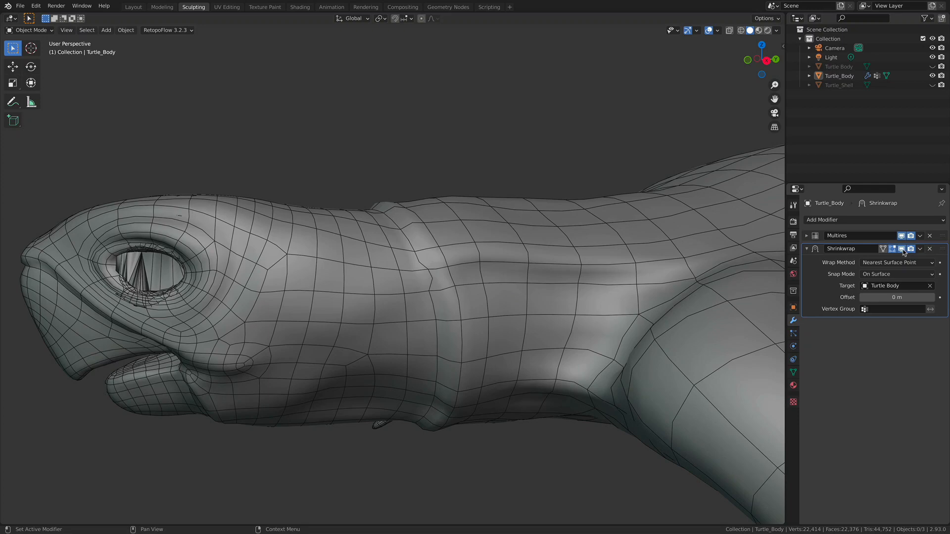
left_click(904, 250)
left_click(904, 250)
left_click(904, 249)
left_click(904, 250)
left_click(904, 250)
left_click(903, 250)
left_click(904, 250)
left_click(903, 250)
Turn off the wireframe overlay in the viewport.
left_click(718, 30)
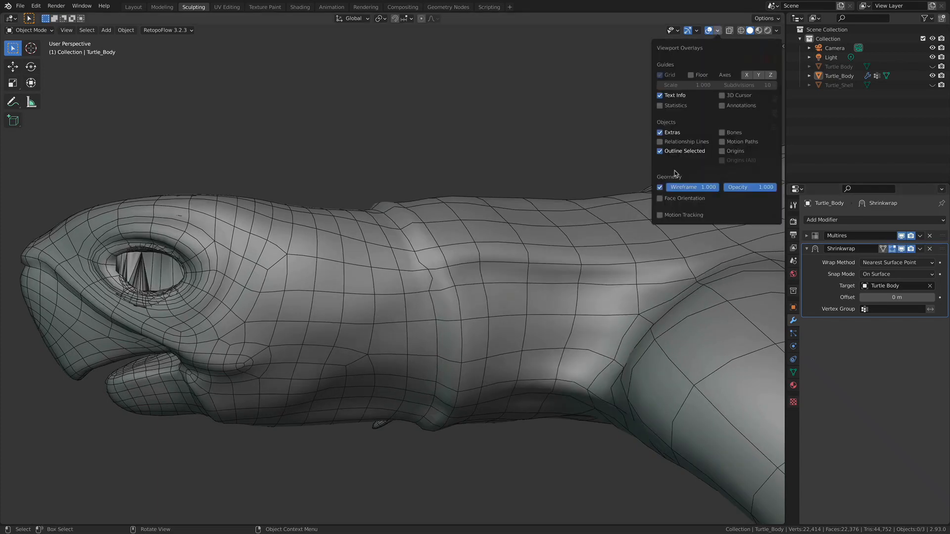
left_click(660, 187)
middle_click_drag(545, 167, 577, 227)
Compare the smooth-shaded turtle surface with the Shrinkwrap viewport display off and on, leaving it enabled.
left_click(903, 251)
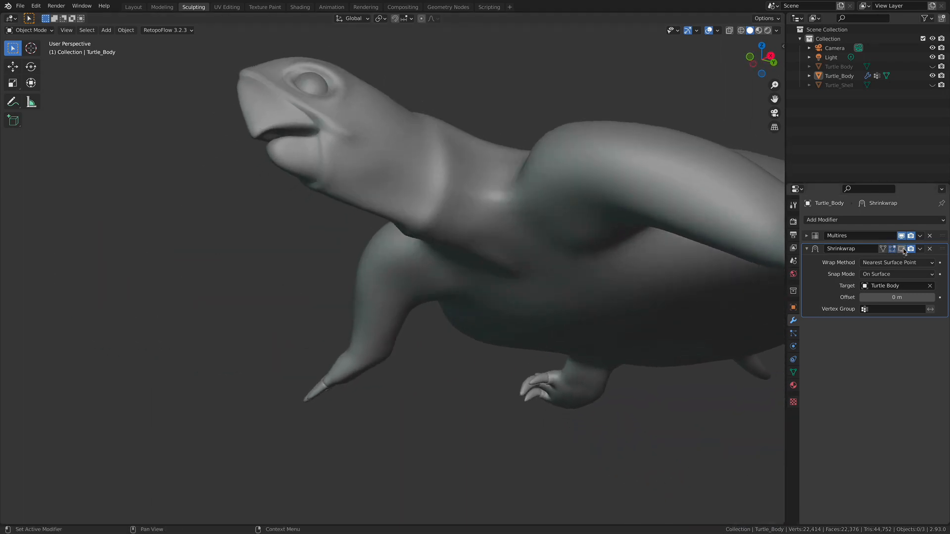
left_click(902, 250)
left_click(902, 250)
left_click(902, 250)
left_click(902, 250)
left_click(903, 250)
middle_click_drag(569, 218, 570, 366)
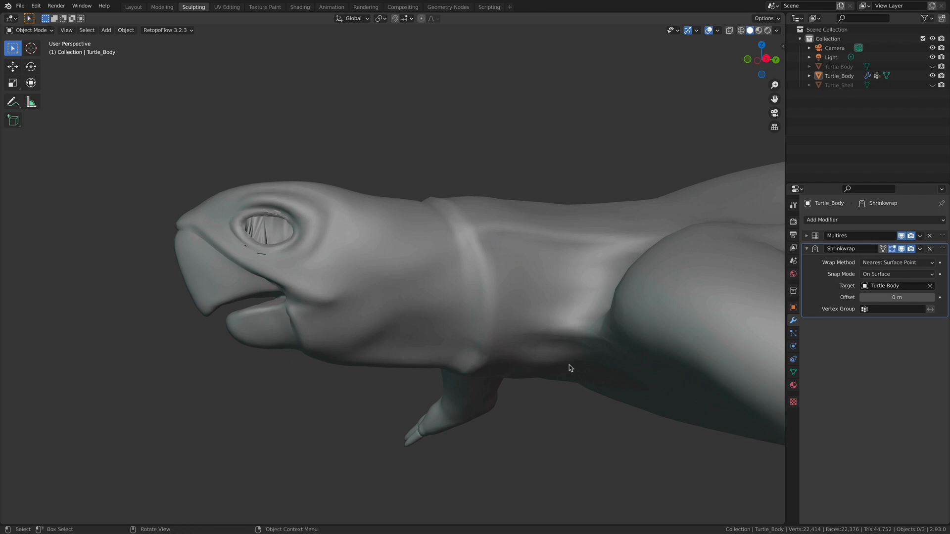
middle_click_drag(470, 259, 490, 280)
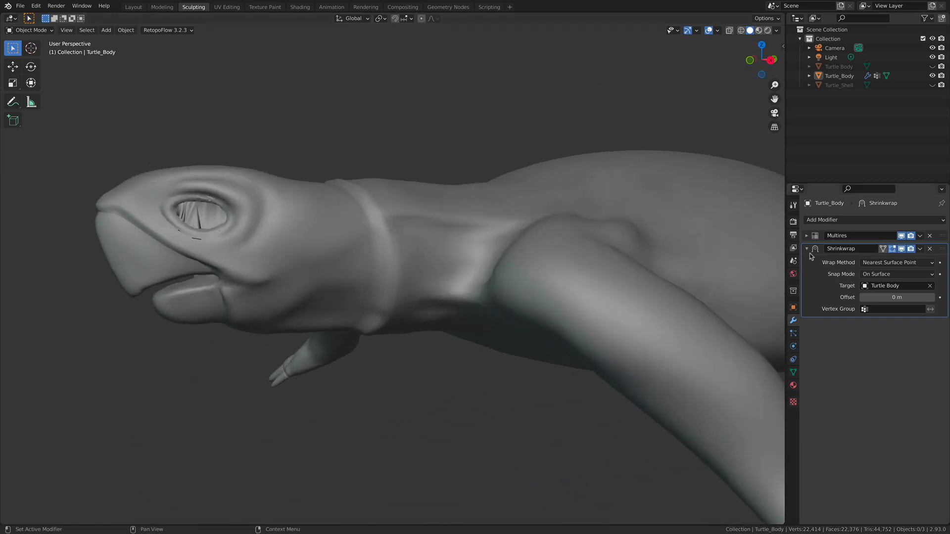
Briefly expand the Multires settings, and leave both the Multires and Shrinkwrap modifiers collapsed.
left_click(807, 236)
left_click(808, 236)
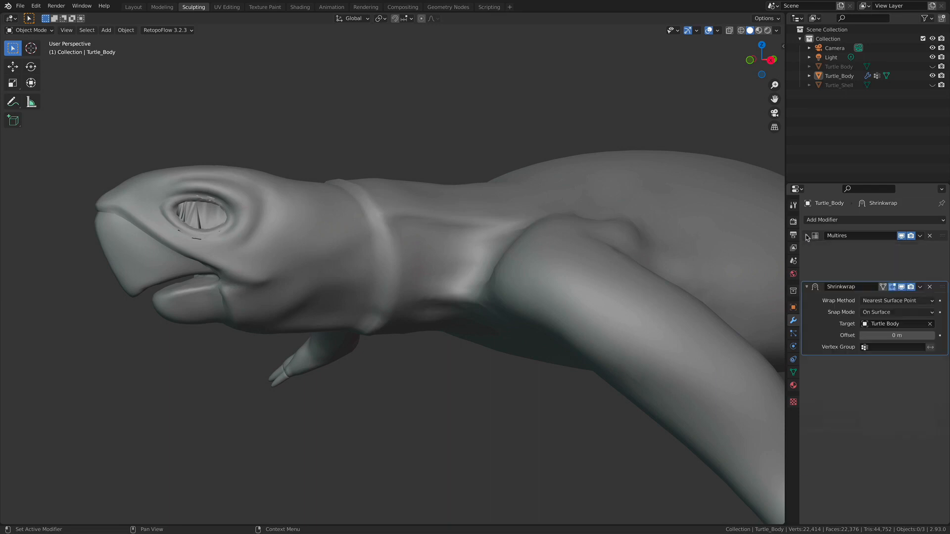
left_click(806, 249)
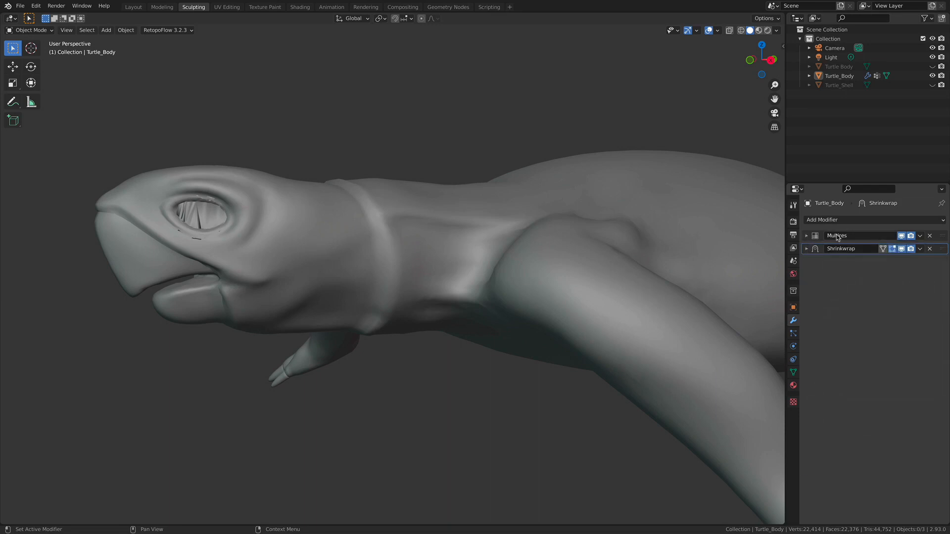
middle_click_drag(512, 271, 535, 307)
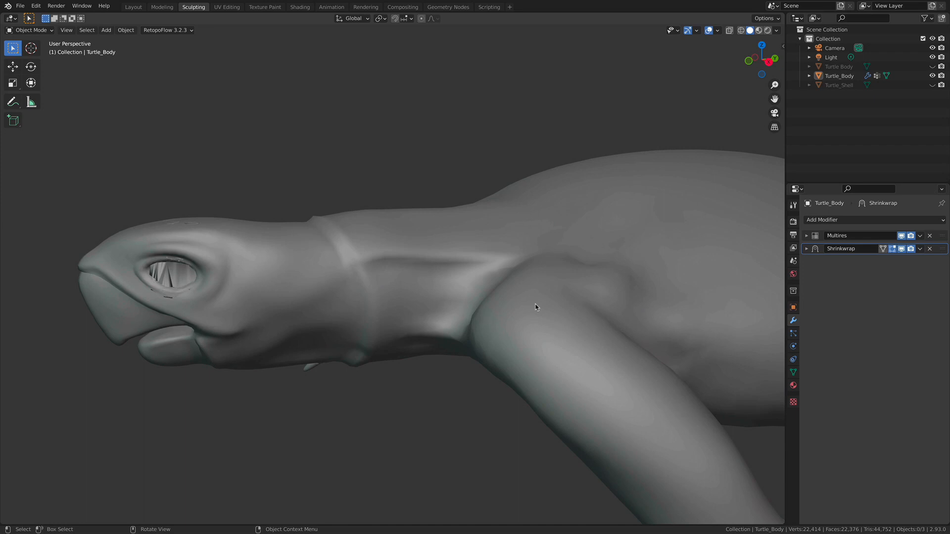